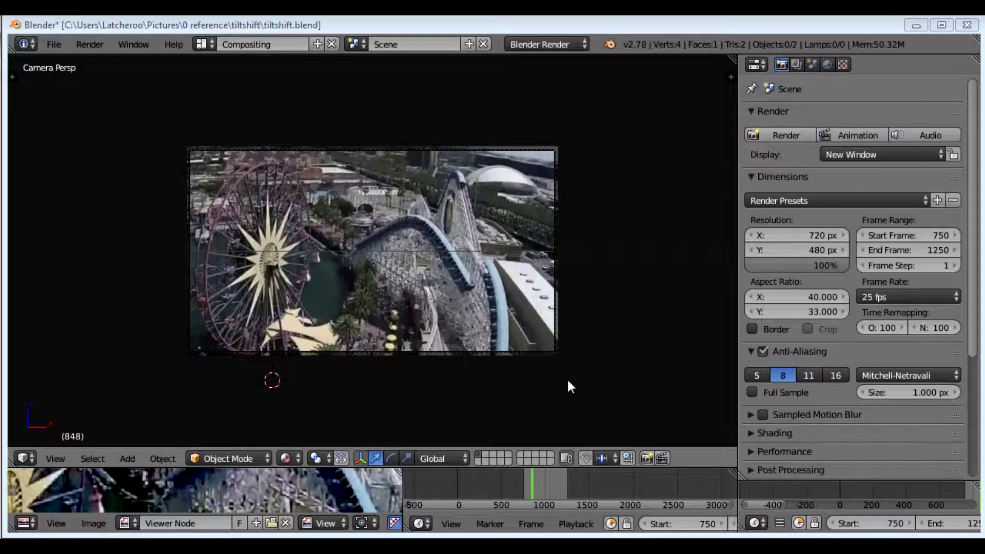
Select the drone-footage plane and show its texture's movie source, a 2563-frame 1280×720 mp4
{"action": "middle_click_drag", "start_coordinate": [567, 387], "coordinate": [470, 415]}
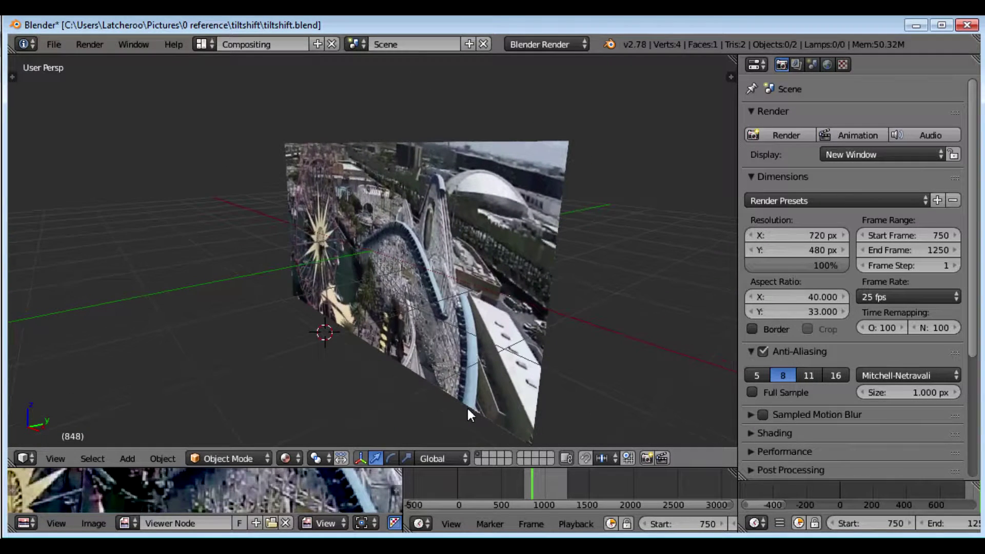
{"action": "right_click", "coordinate": [503, 281]}
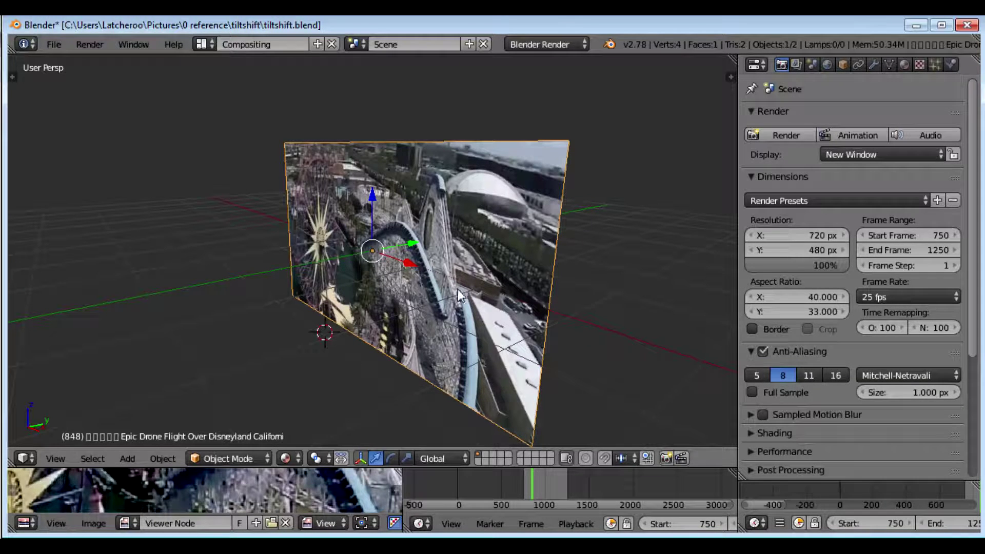
{"action": "left_click", "coordinate": [904, 64]}
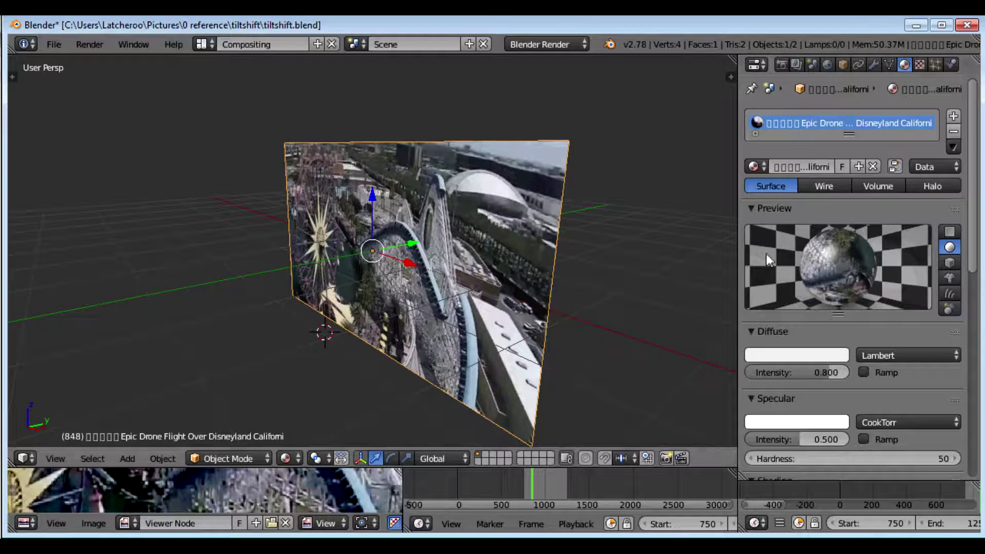
{"action": "left_click", "coordinate": [920, 64]}
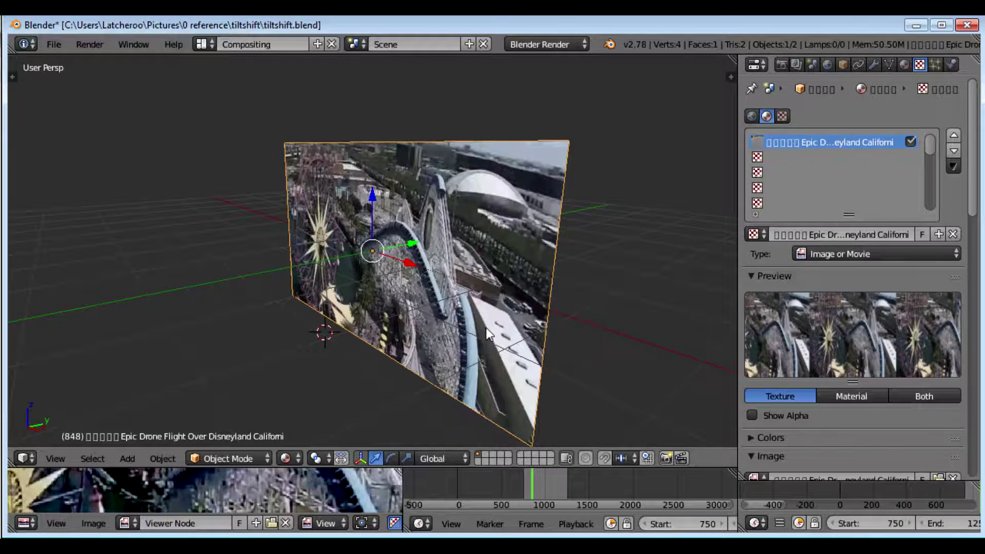
{"action": "scroll", "coordinate": [859, 386], "scroll_direction": "down", "scroll_amount": 5}
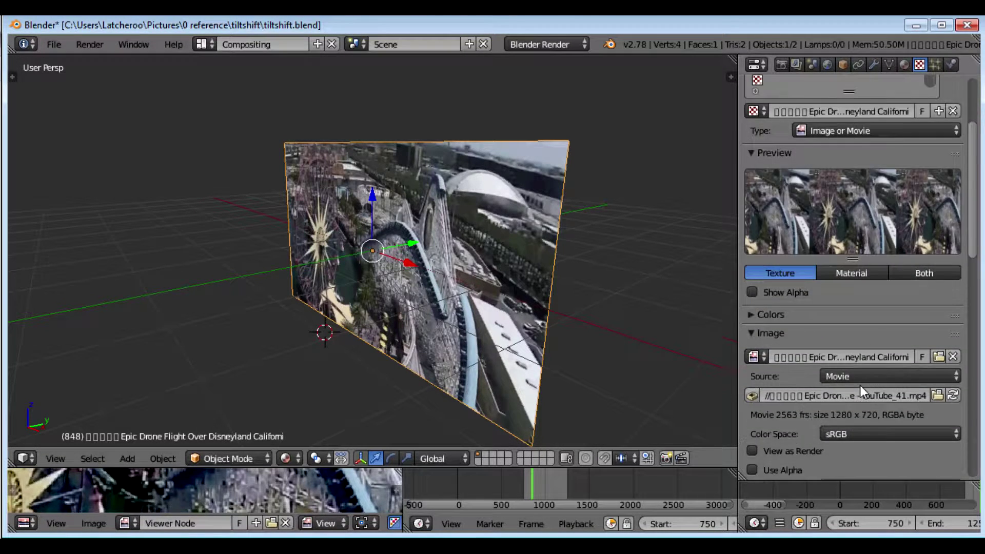
{"action": "scroll", "coordinate": [860, 386], "scroll_direction": "down", "scroll_amount": 6}
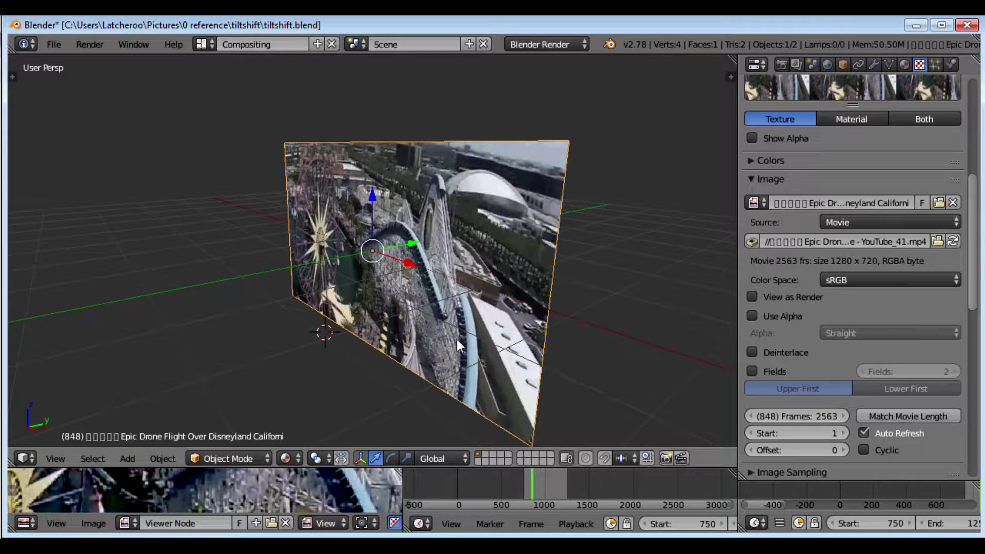
Scrub the timeline to frame 1225 and zoom the view out around the plane
{"action": "middle_click_drag", "start_coordinate": [457, 339], "coordinate": [488, 347]}
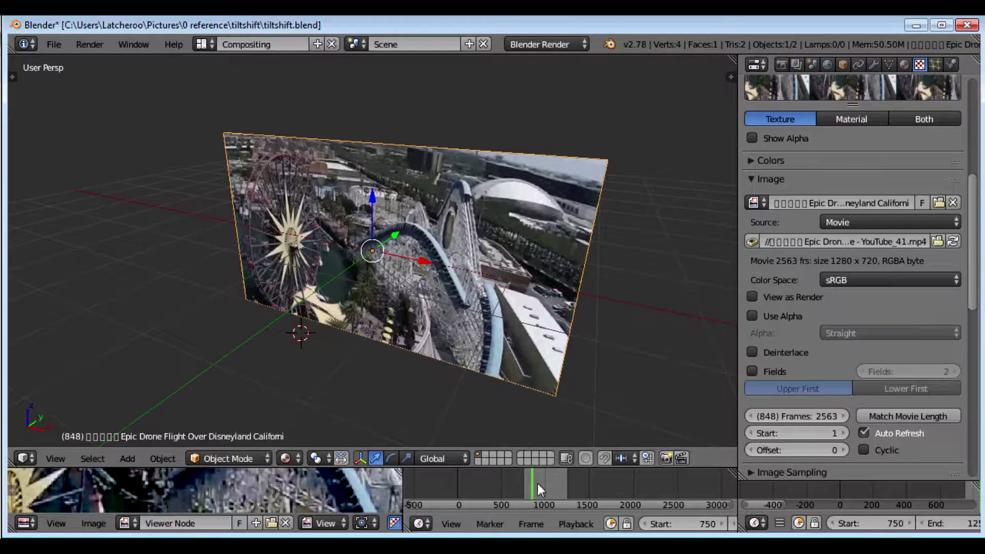
{"action": "left_click_drag", "start_coordinate": [543, 484], "coordinate": [565, 488]}
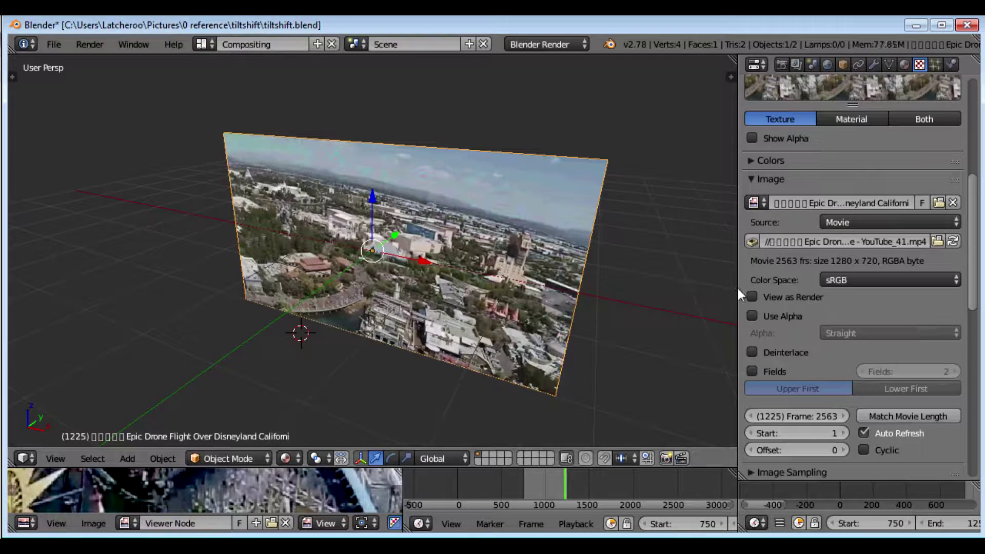
{"action": "middle_click_drag", "start_coordinate": [431, 336], "coordinate": [347, 325]}
{"action": "scroll", "coordinate": [349, 325], "scroll_direction": "down", "scroll_amount": 4}
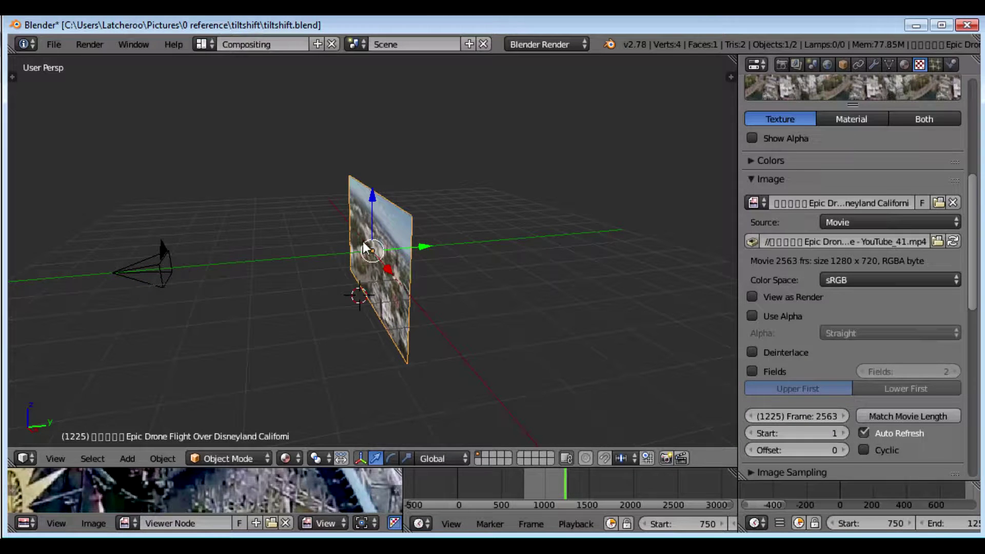
Return to the Material tab and view the footage plane through the scene camera
{"action": "scroll", "coordinate": [864, 164], "scroll_direction": "up", "scroll_amount": 4}
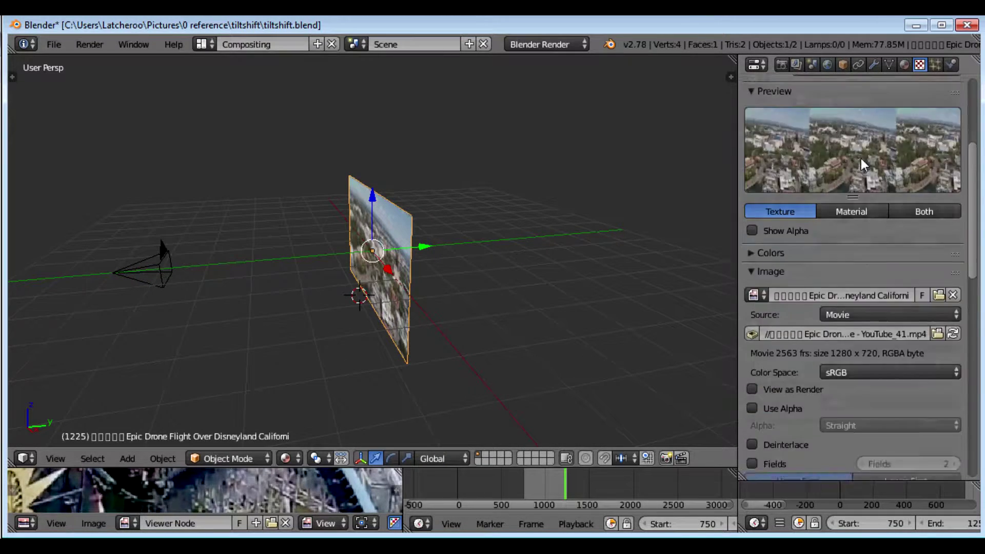
{"action": "scroll", "coordinate": [864, 164], "scroll_direction": "up", "scroll_amount": 1}
{"action": "left_click", "coordinate": [904, 64]}
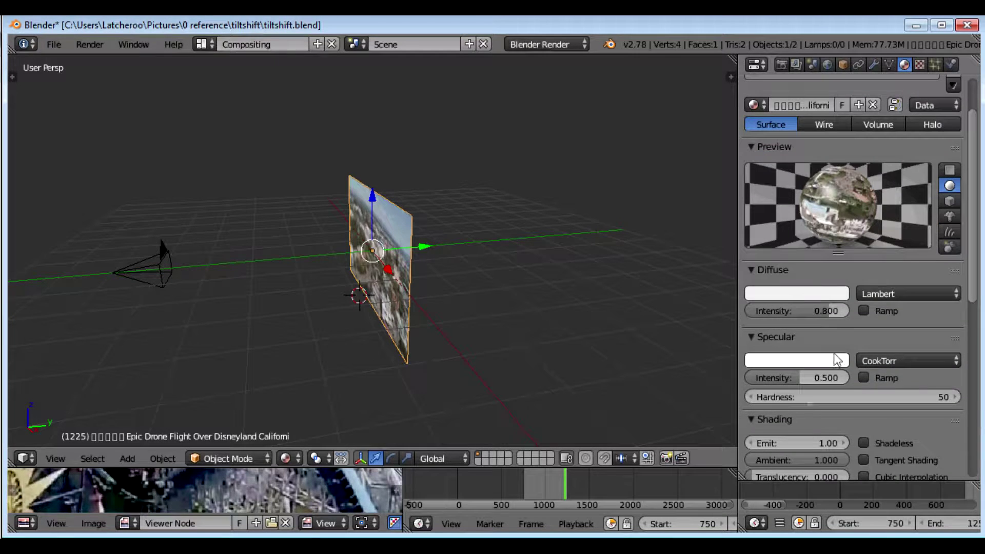
{"action": "scroll", "coordinate": [775, 422], "scroll_direction": "down", "scroll_amount": 1}
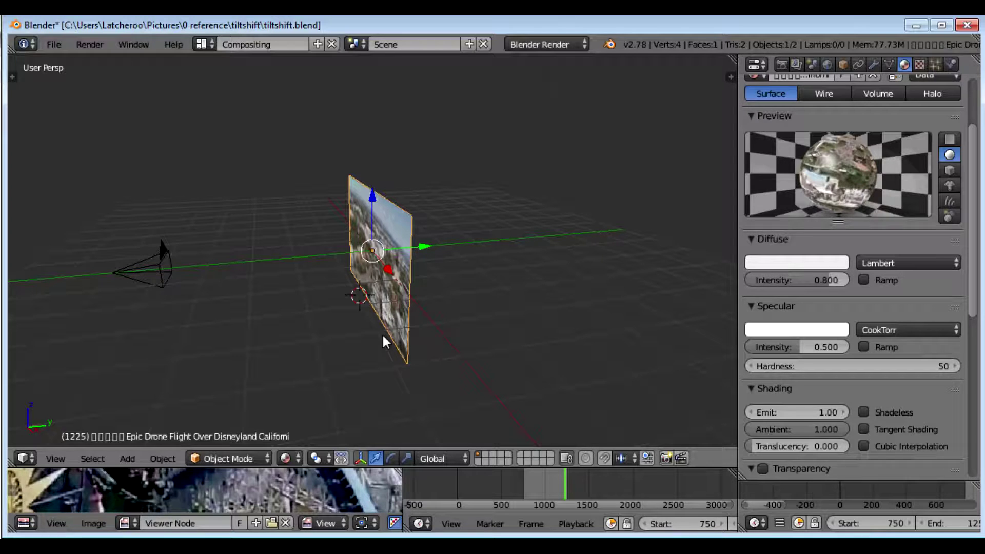
{"action": "key", "text": "KP_0"}
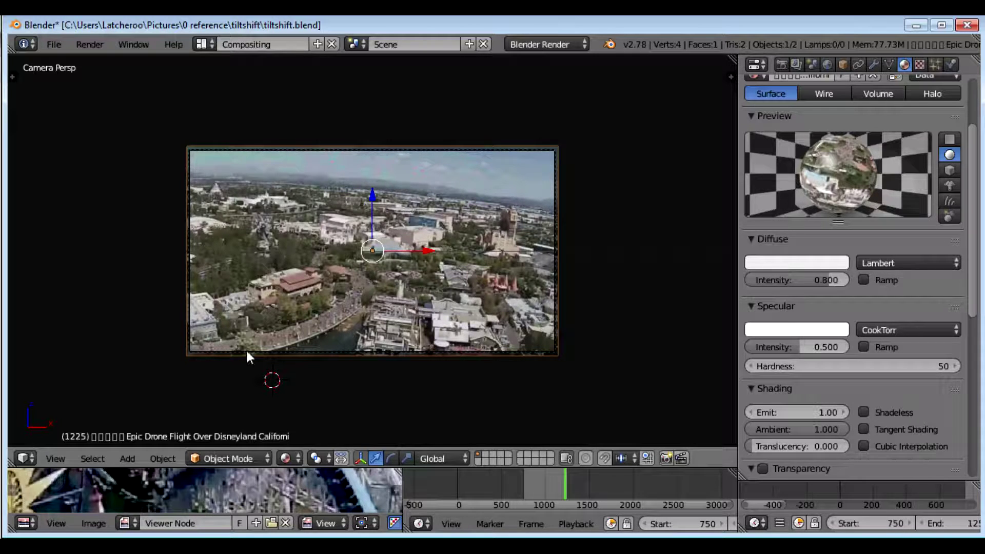
{"action": "left_click", "coordinate": [24, 457]}
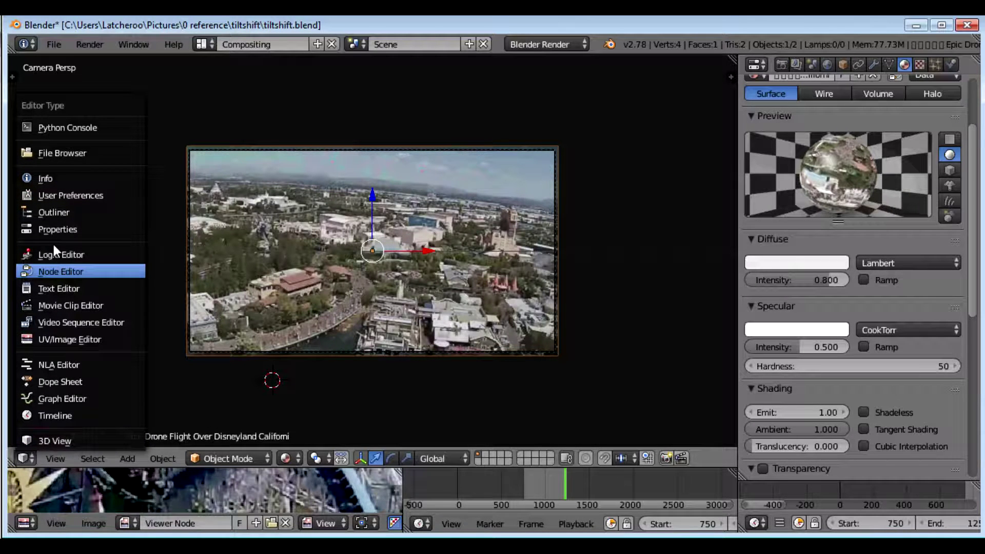
Turn the main area into the Node Editor showing the compositing tree with Bright/Contrast, HSV, Blur and Mix
{"action": "left_click", "coordinate": [44, 272]}
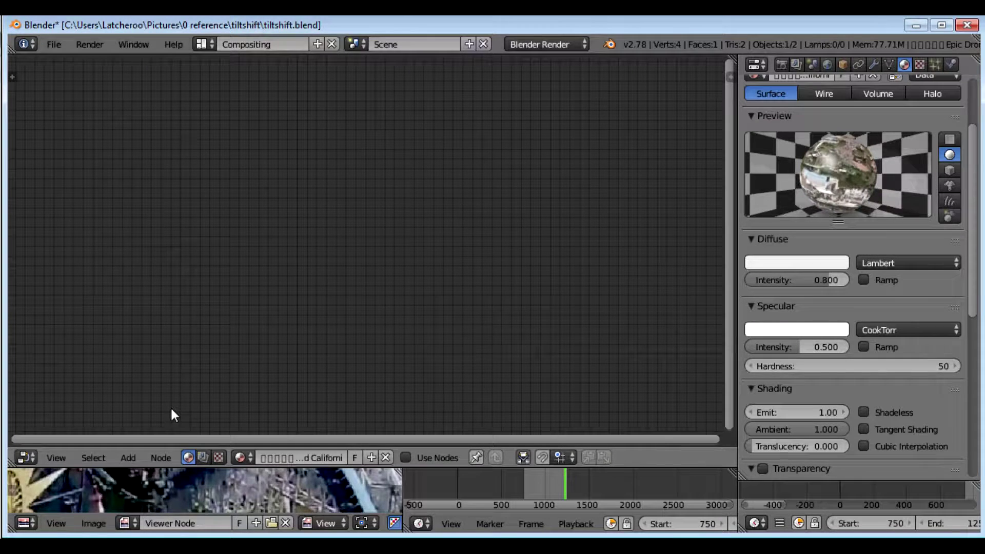
{"action": "left_click", "coordinate": [203, 457]}
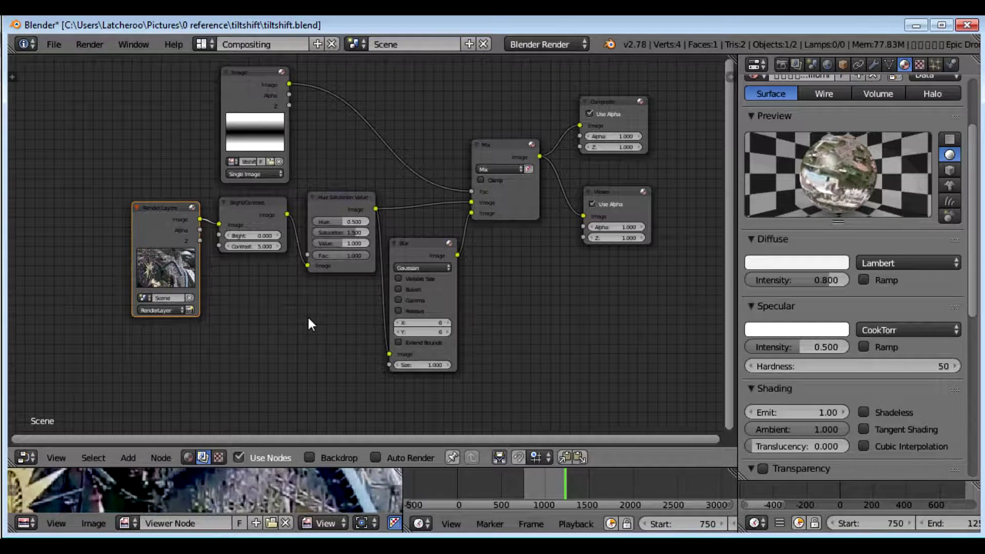
{"action": "left_click", "coordinate": [254, 76]}
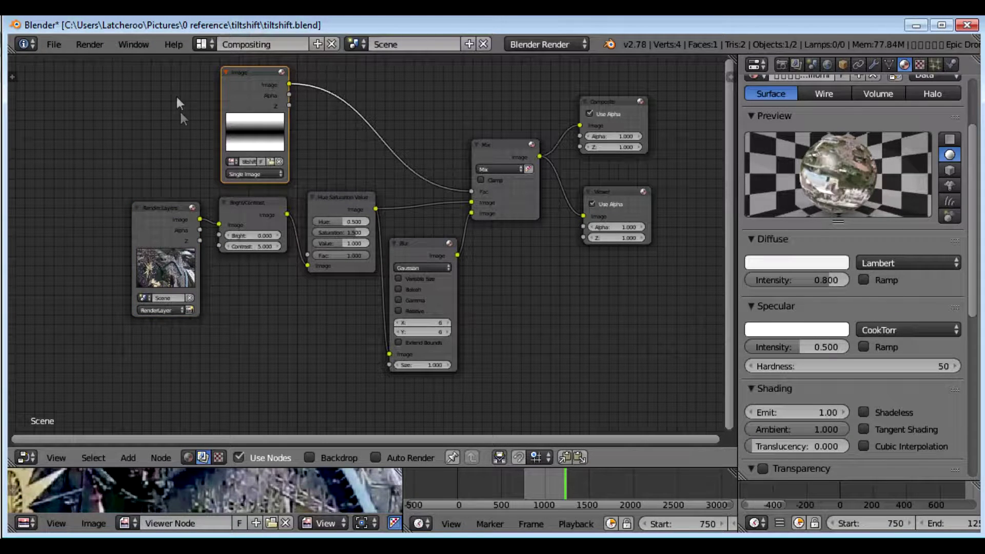
{"action": "key", "text": "shift+a"}
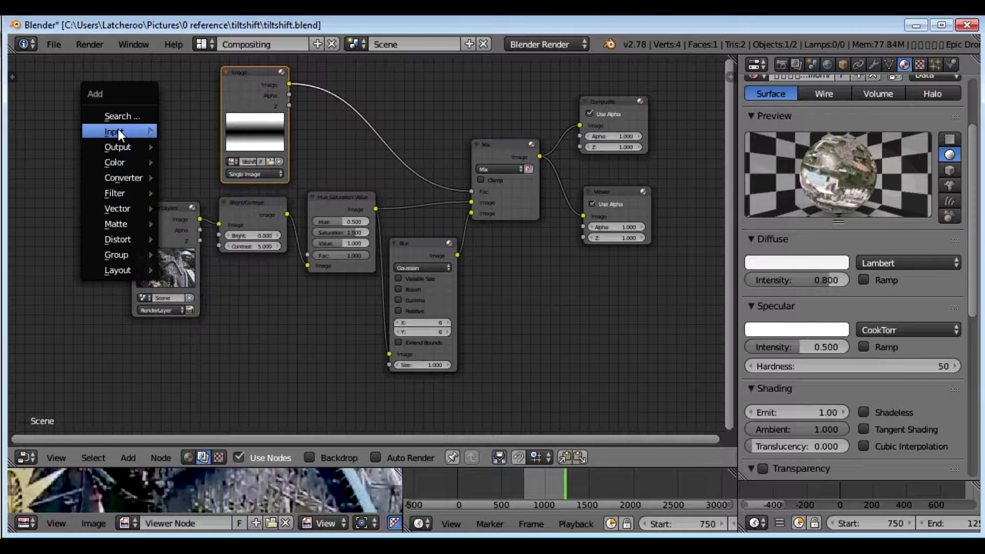
{"action": "mouse_move", "coordinate": [125, 136]}
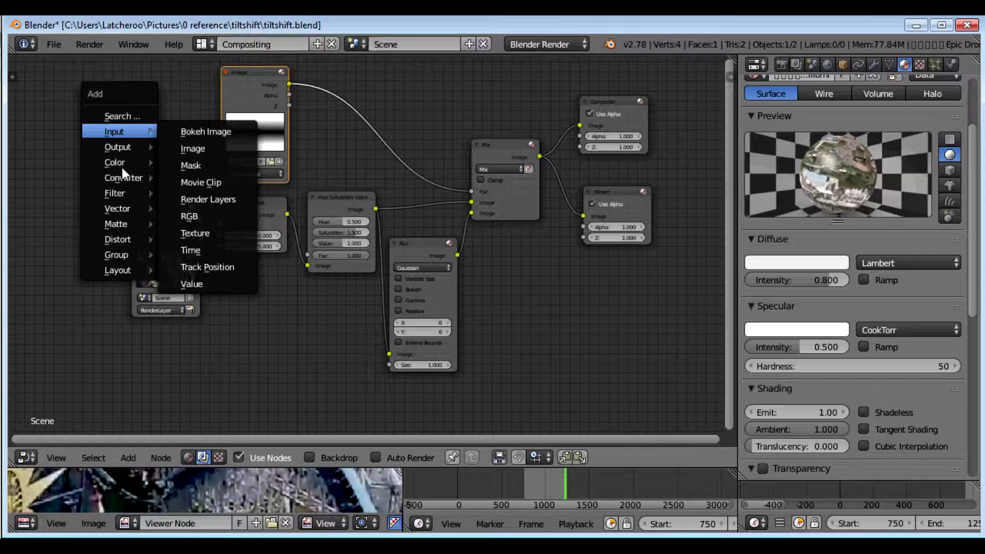
{"action": "left_click", "coordinate": [193, 148]}
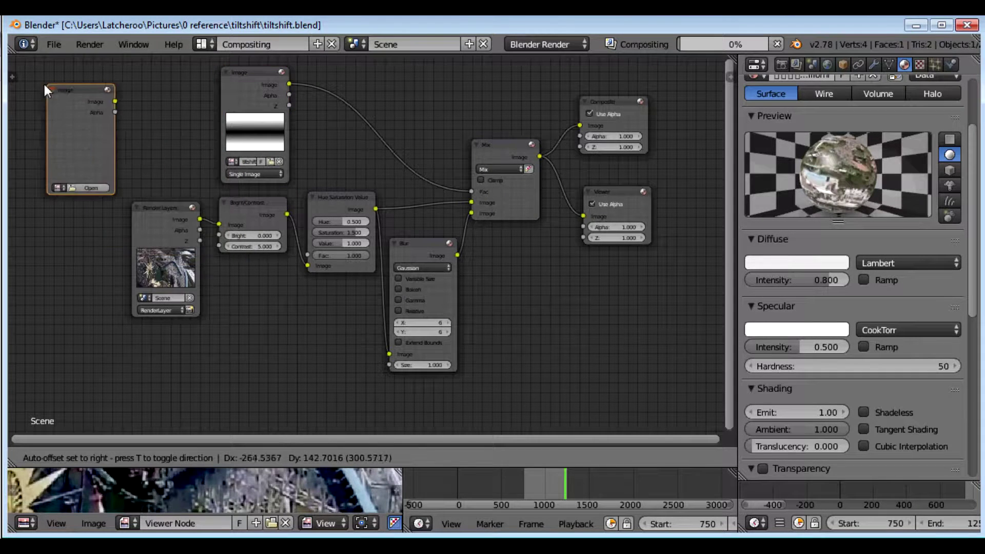
{"action": "left_click", "coordinate": [41, 89]}
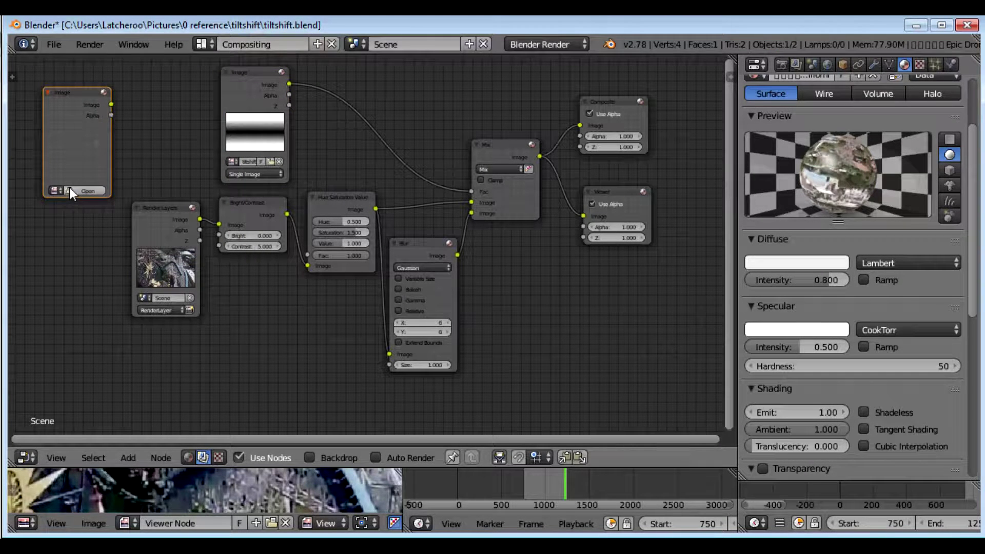
{"action": "key", "text": "x"}
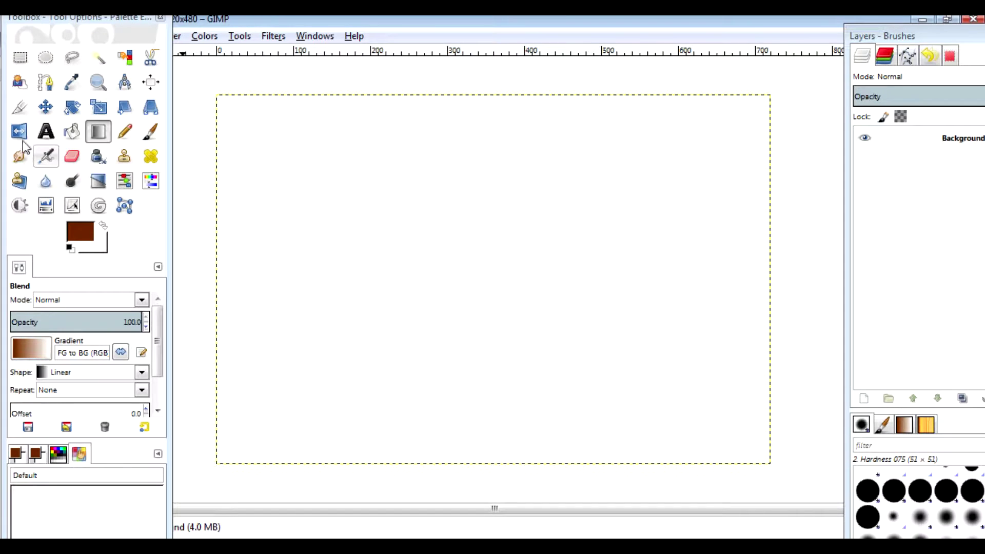
Draw a black Bi-linear gradient band across the canvas middle, then return to Blender
{"action": "left_click", "coordinate": [98, 134]}
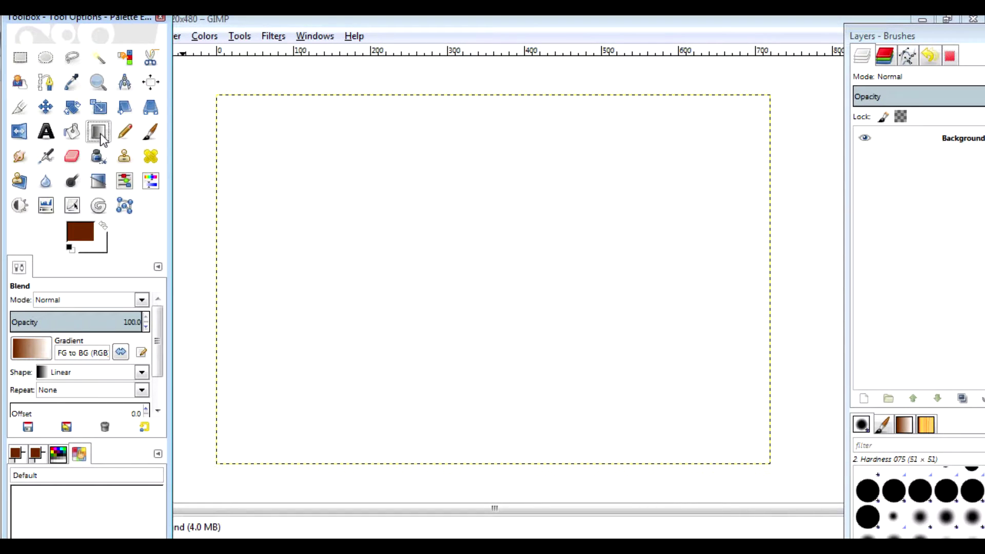
{"action": "left_click", "coordinate": [79, 230]}
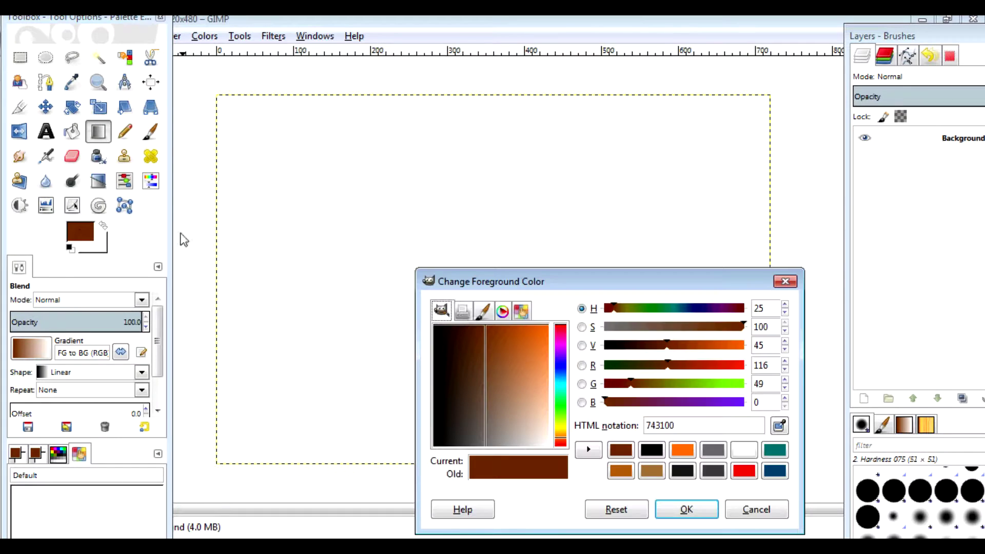
{"action": "left_click", "coordinate": [652, 450]}
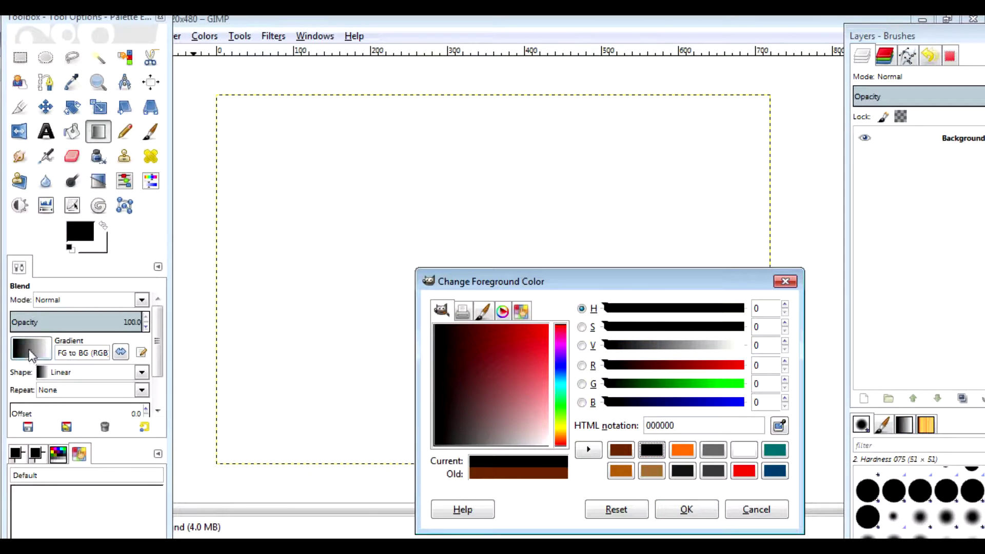
{"action": "left_click", "coordinate": [52, 373]}
{"action": "left_click", "coordinate": [71, 409]}
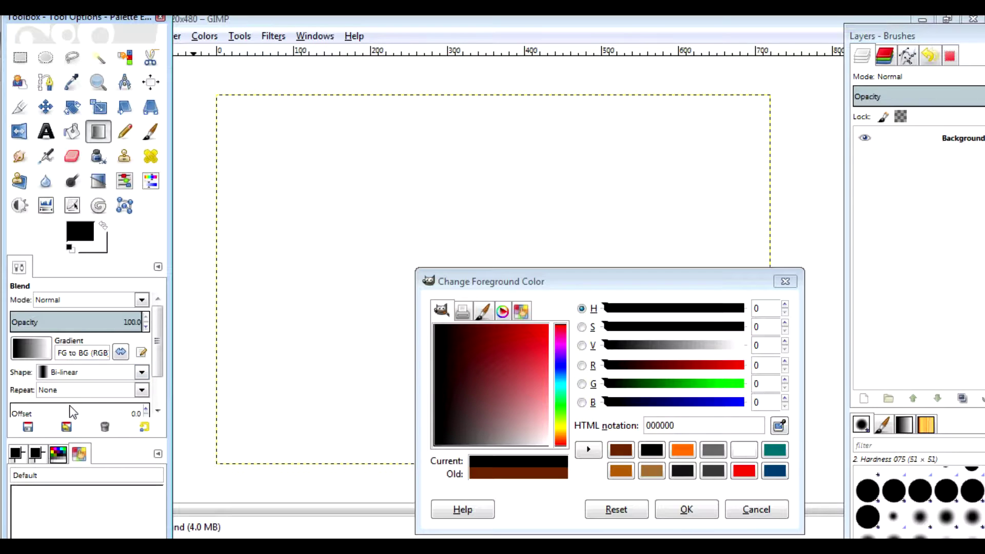
{"action": "left_click", "coordinate": [678, 512]}
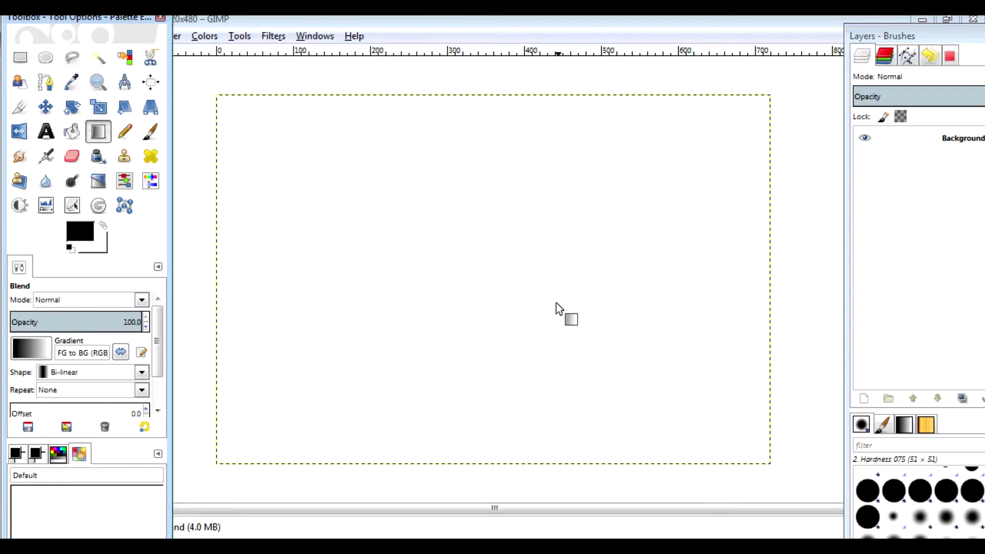
{"action": "left_click_drag", "start_coordinate": [501, 286], "coordinate": [501, 218]}
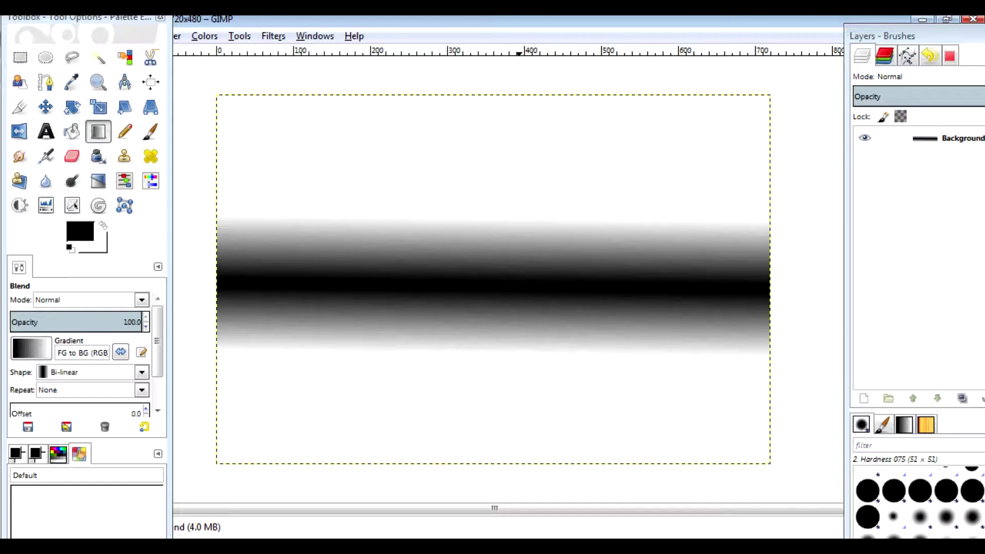
{"action": "key", "text": "alt+Tab"}
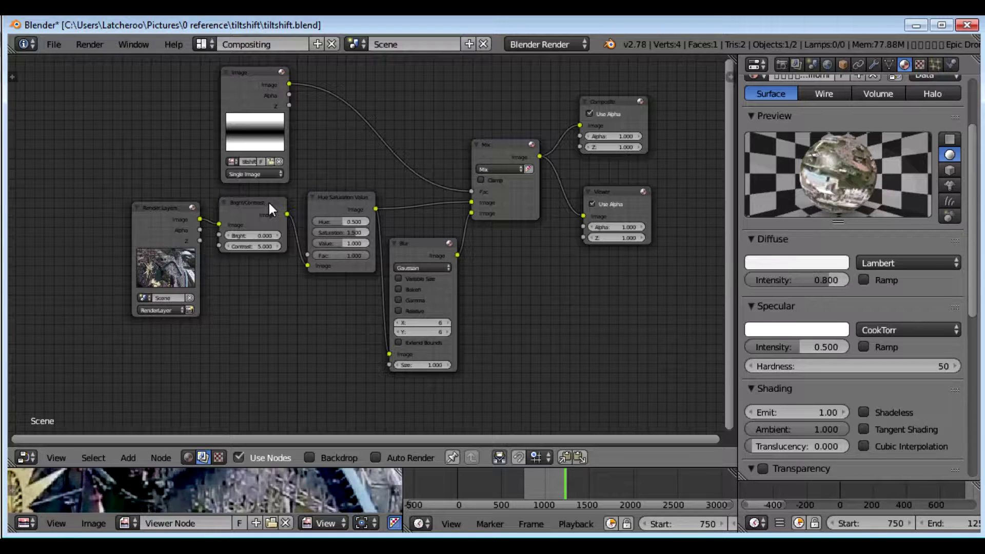
Set the Bright/Contrast node's Contrast to 5
{"action": "left_click", "coordinate": [242, 245]}
{"action": "type", "text": "5"}
{"action": "key", "text": "Return"}
Enable Backdrop in the node editor sidebar
{"action": "key", "text": "n"}
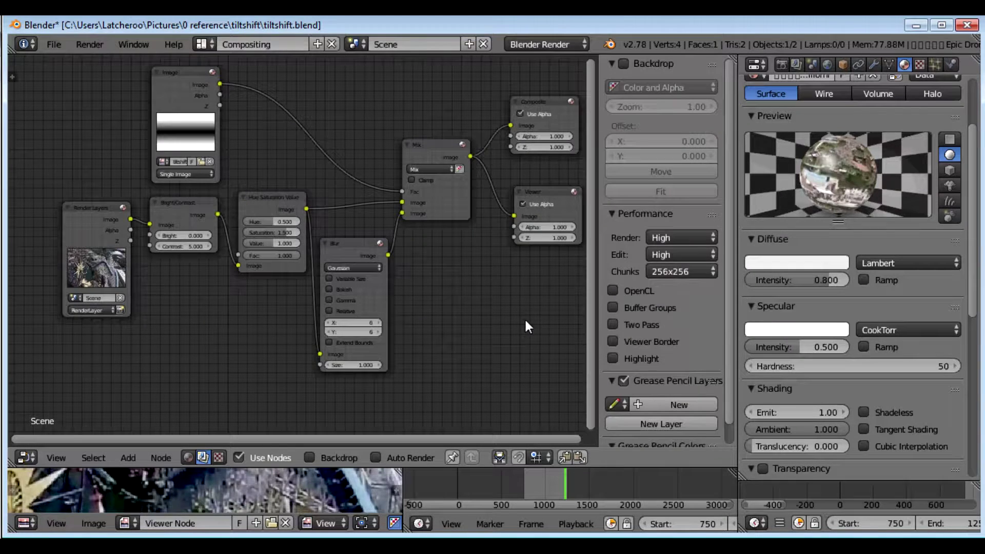
{"action": "scroll", "coordinate": [636, 287], "scroll_direction": "down", "scroll_amount": 1}
{"action": "scroll", "coordinate": [634, 318], "scroll_direction": "up", "scroll_amount": 1}
{"action": "left_click", "coordinate": [622, 64]}
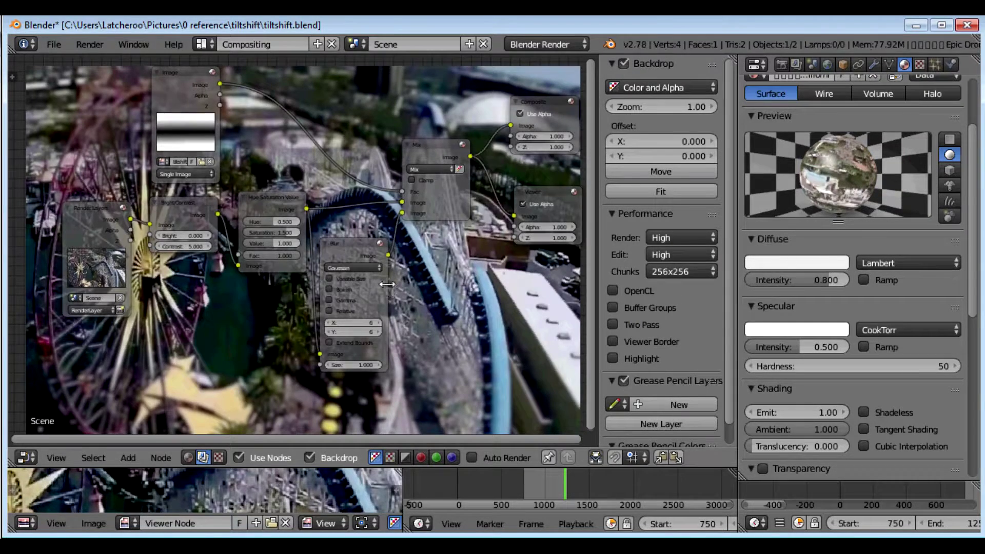
Set Contrast to 5, then try Saturation 2 before settling on 1.5
{"action": "scroll", "coordinate": [386, 284], "scroll_direction": "down", "scroll_amount": 2}
{"action": "scroll", "coordinate": [382, 283], "scroll_direction": "down", "scroll_amount": 1}
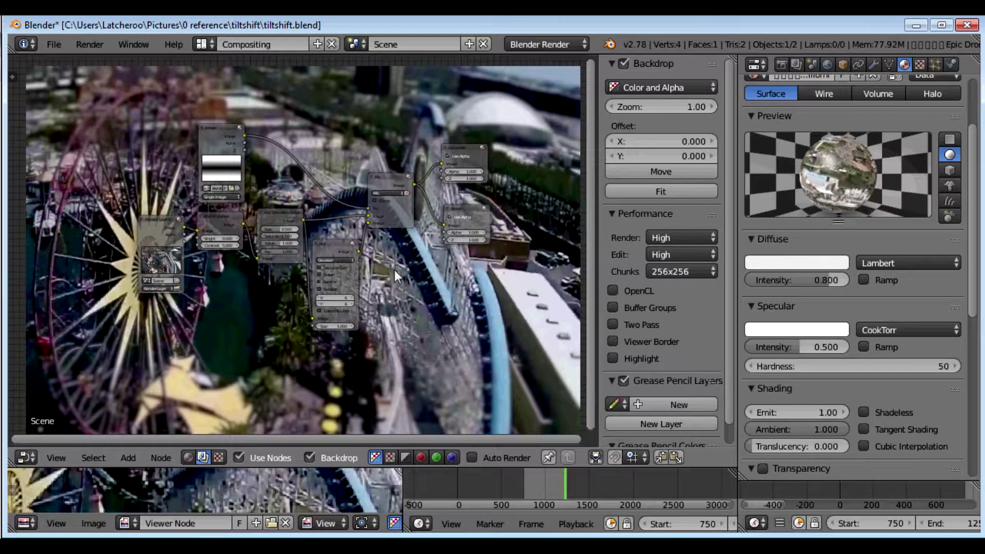
{"action": "left_click", "coordinate": [216, 245]}
{"action": "type", "text": "5"}
{"action": "key", "text": "Return"}
{"action": "type", "text": "2"}
{"action": "key", "text": "Return"}
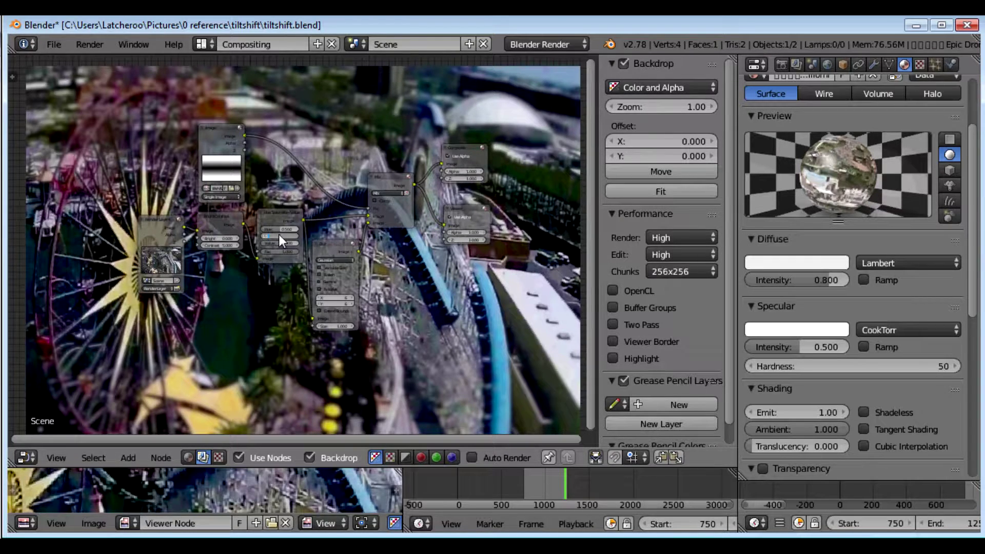
{"action": "type", "text": "1.5"}
{"action": "key", "text": "Return"}
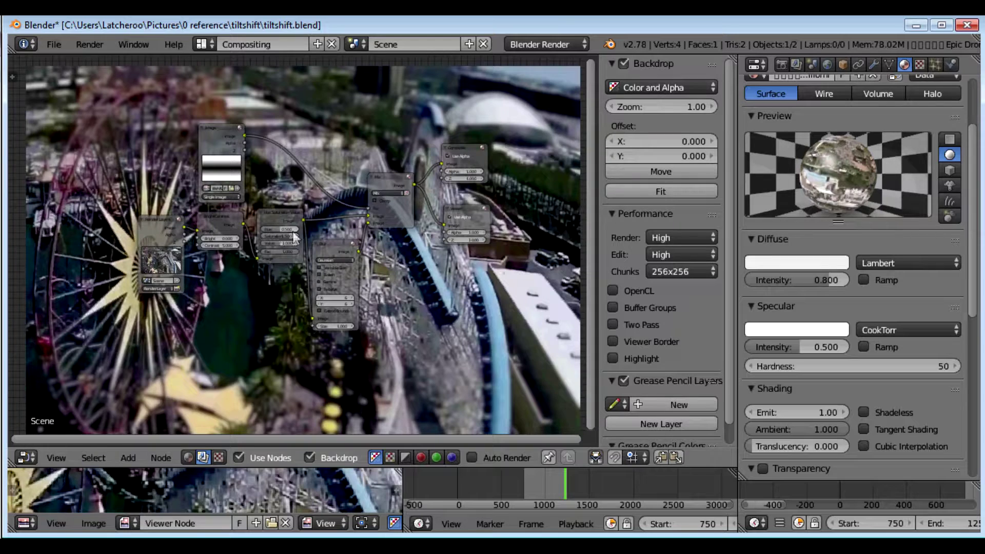
Try Contrast 10 and Bright 10, revert to Bright 0 and Contrast 5, then render the frame
{"action": "left_click_drag", "start_coordinate": [216, 244], "coordinate": [216, 244]}
{"action": "type", "text": "10"}
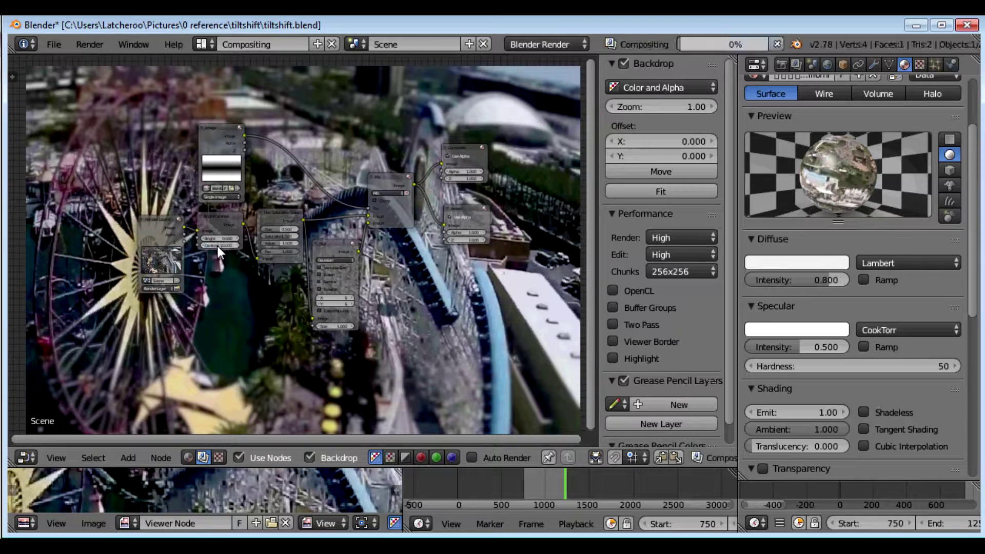
{"action": "key", "text": "Return"}
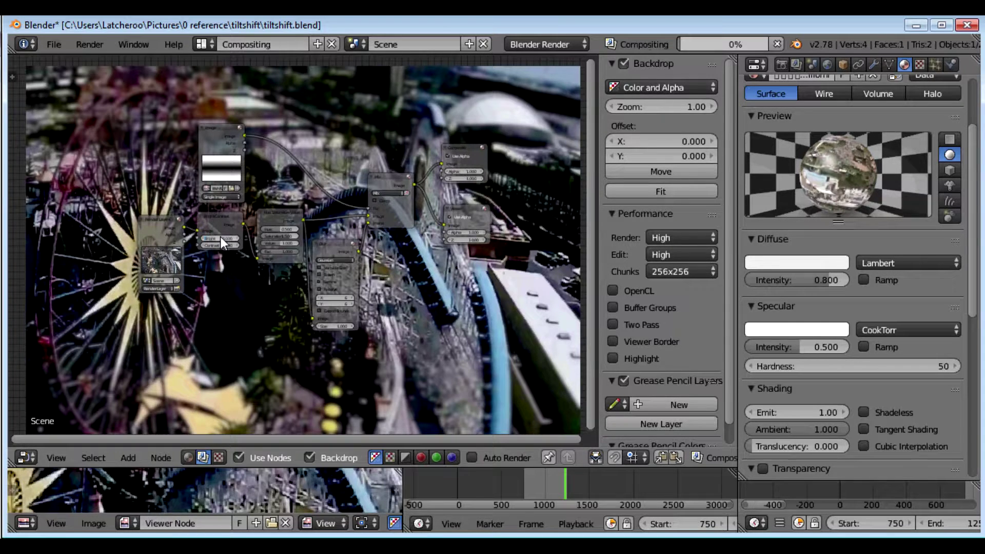
{"action": "type", "text": "10"}
{"action": "key", "text": "Return"}
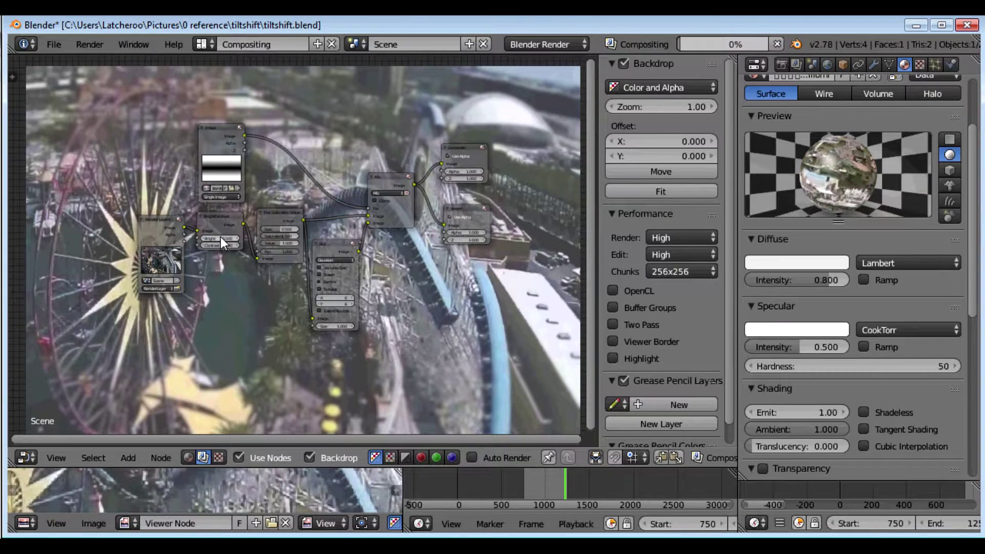
{"action": "type", "text": "0"}
{"action": "key", "text": "Return"}
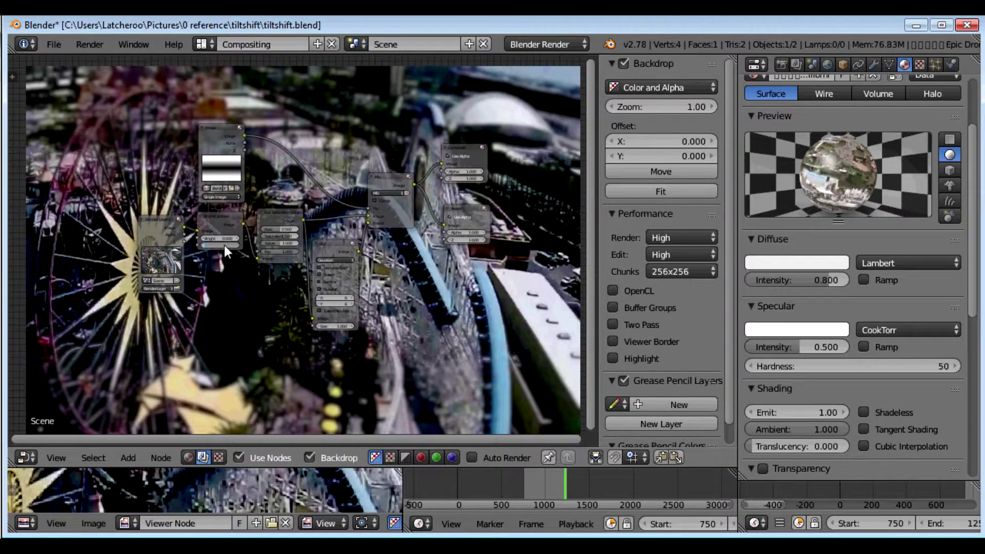
{"action": "type", "text": "5"}
{"action": "key", "text": "Return"}
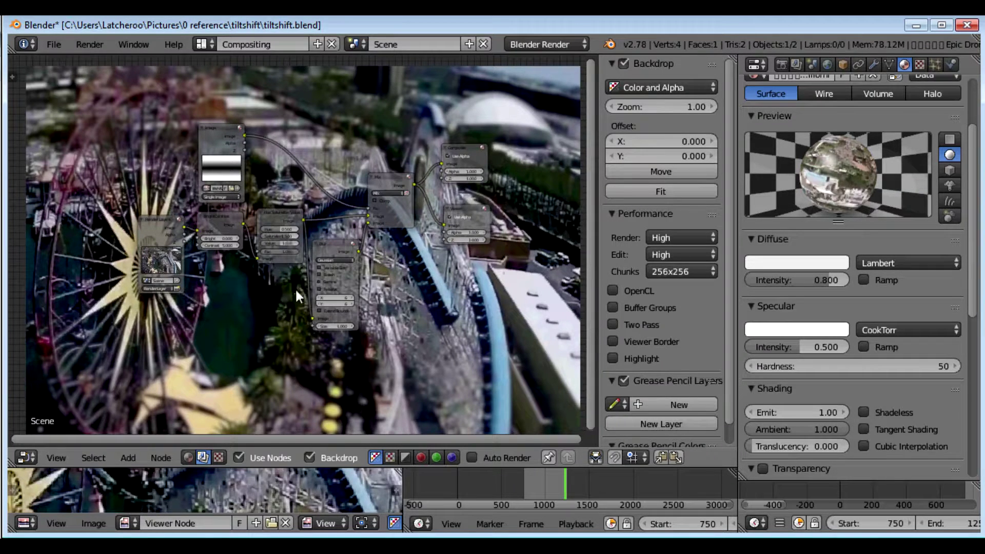
{"action": "scroll", "coordinate": [407, 296], "scroll_direction": "up", "scroll_amount": 2}
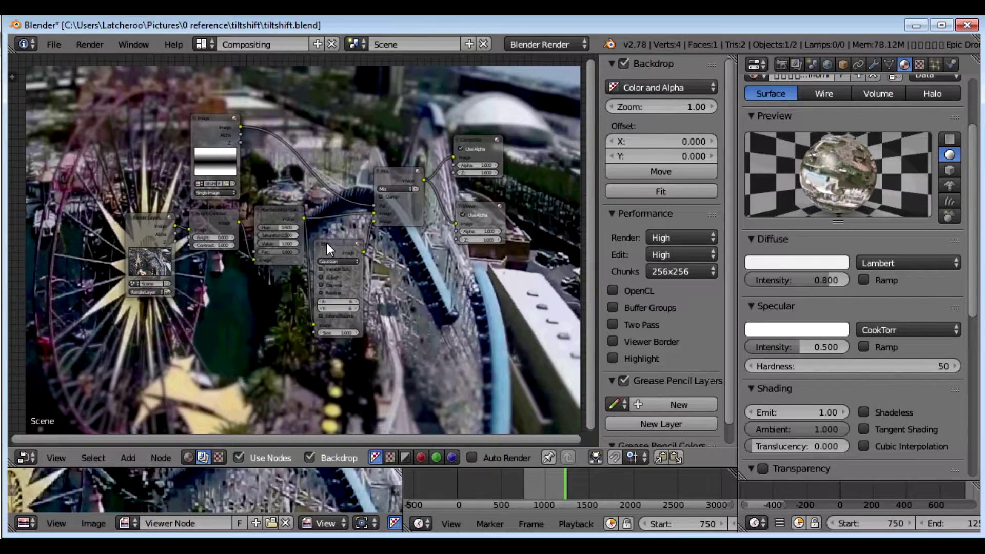
{"action": "key", "text": "F12"}
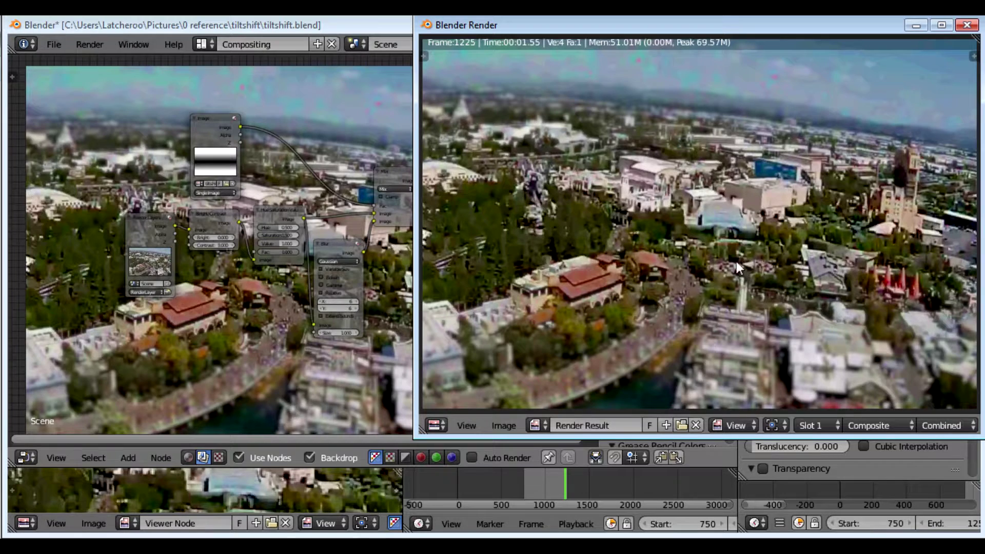
Close the render window and move the timeline back to an earlier frame
{"action": "left_click", "coordinate": [958, 30]}
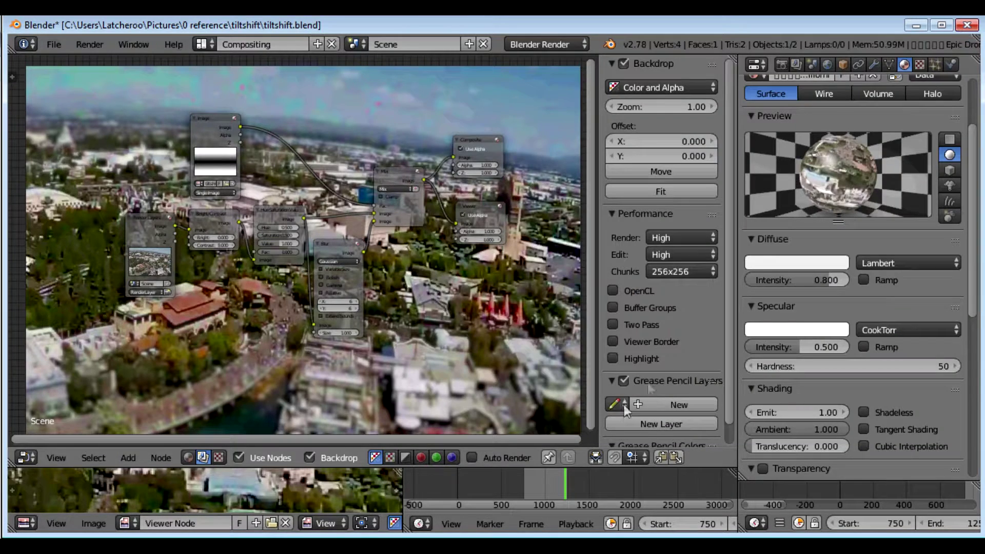
{"action": "left_click_drag", "start_coordinate": [565, 483], "coordinate": [546, 483]}
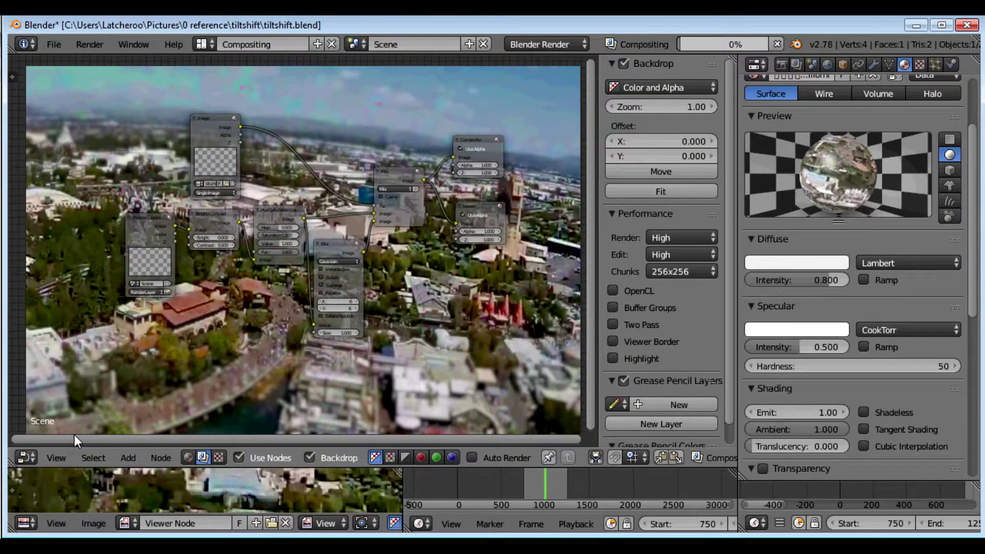
Switch the node area to the 3D camera view and render frame 997 with the tilt-shift look
{"action": "left_click", "coordinate": [28, 456]}
{"action": "left_click", "coordinate": [45, 439]}
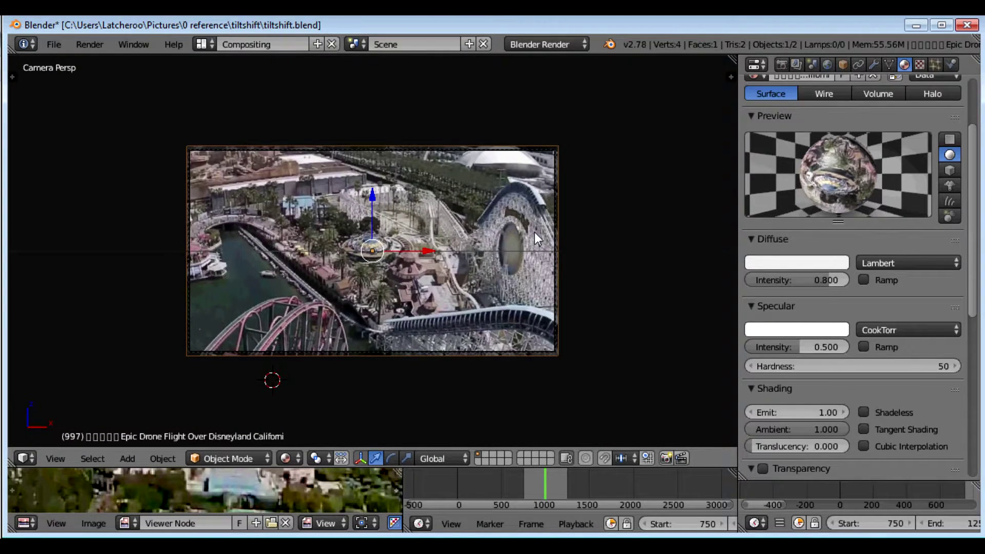
{"action": "key", "text": "F12"}
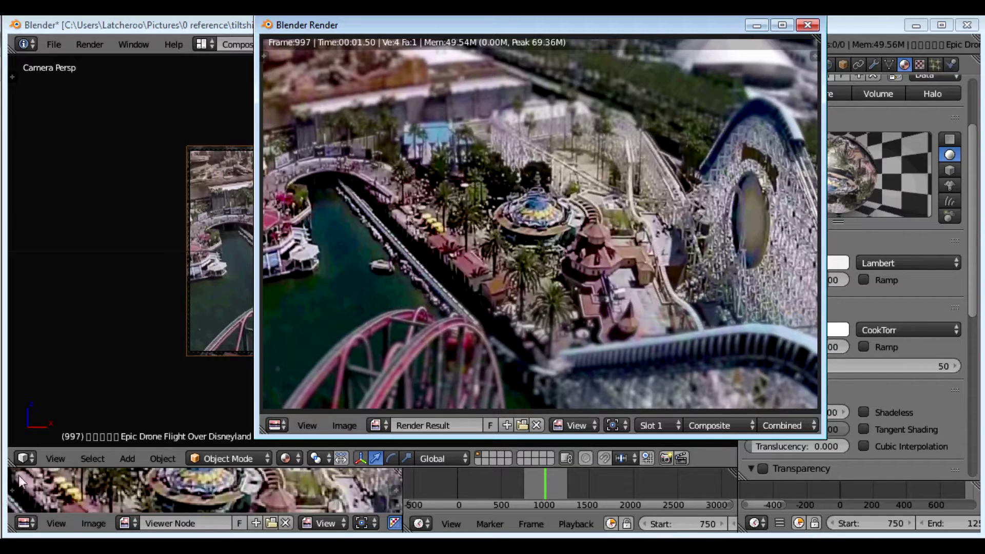
{"action": "left_click", "coordinate": [22, 458]}
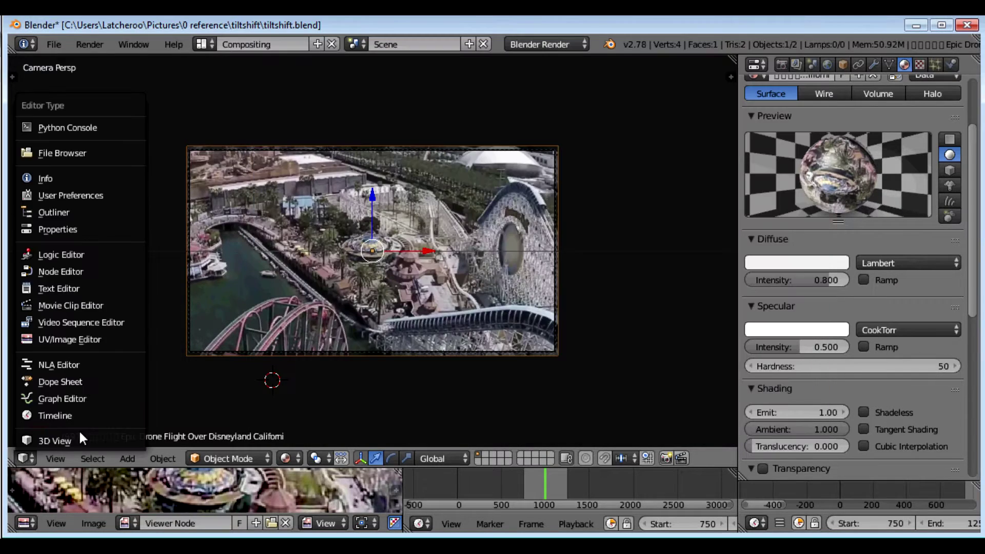
Switch the main area back to the Node Editor with the frame 997 result as backdrop
{"action": "left_click", "coordinate": [74, 272]}
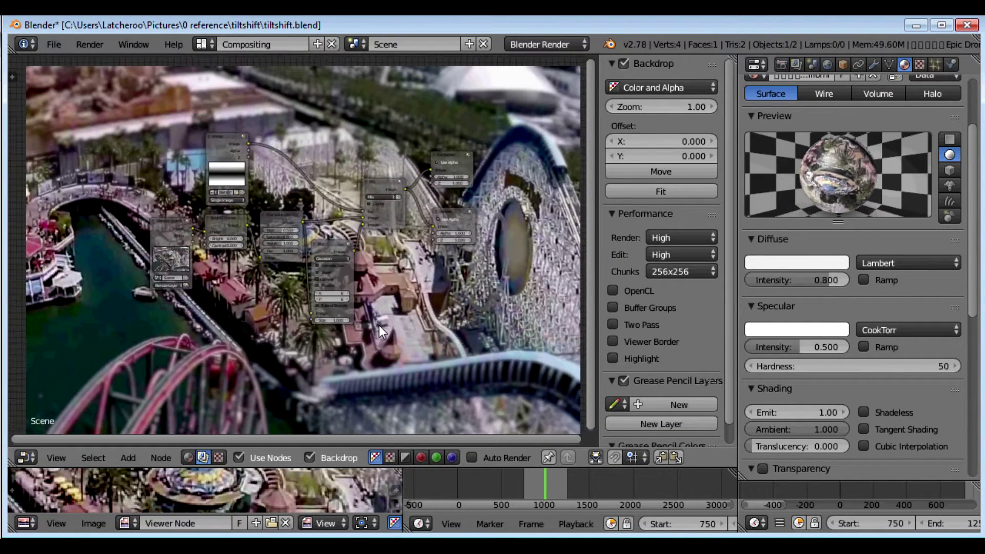